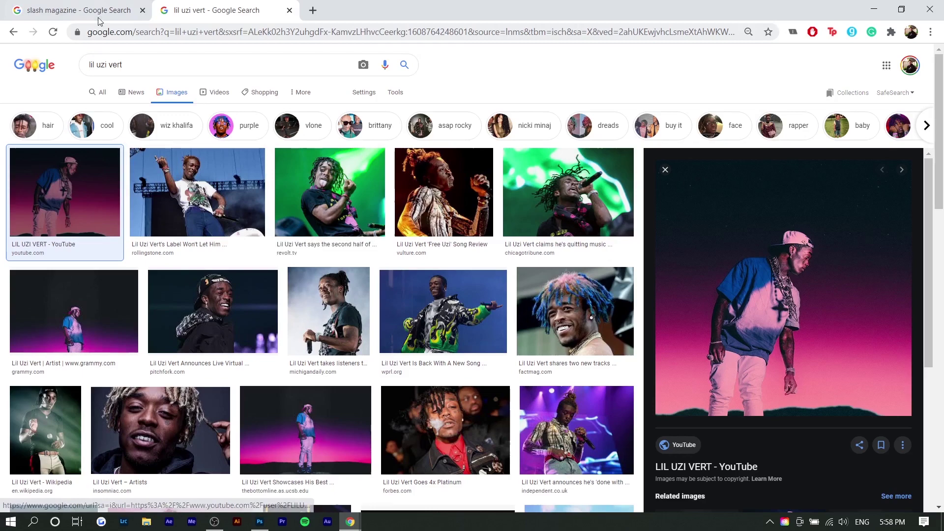
Step: Preview the salon.com Slash magazine cover reference, then go back to the lil uzi vert results
left_click(68, 11)
left_click(551, 197)
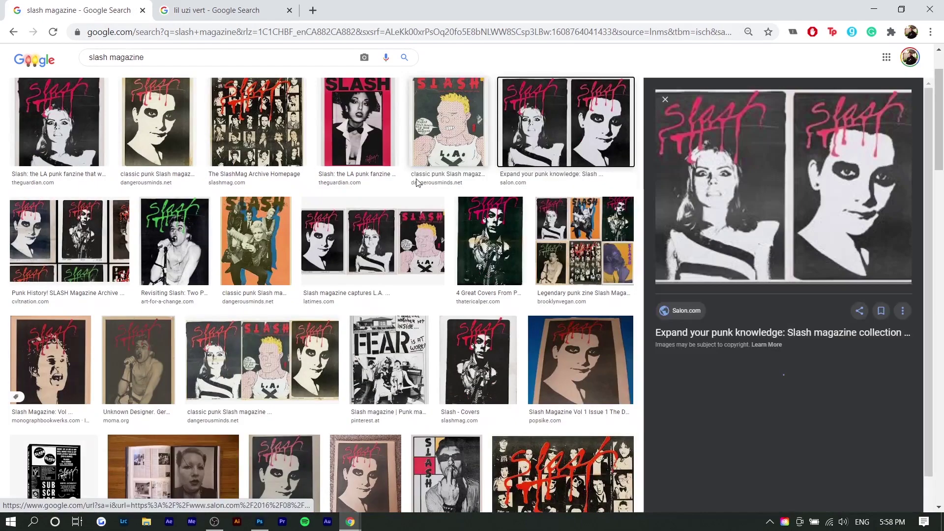
left_click(219, 10)
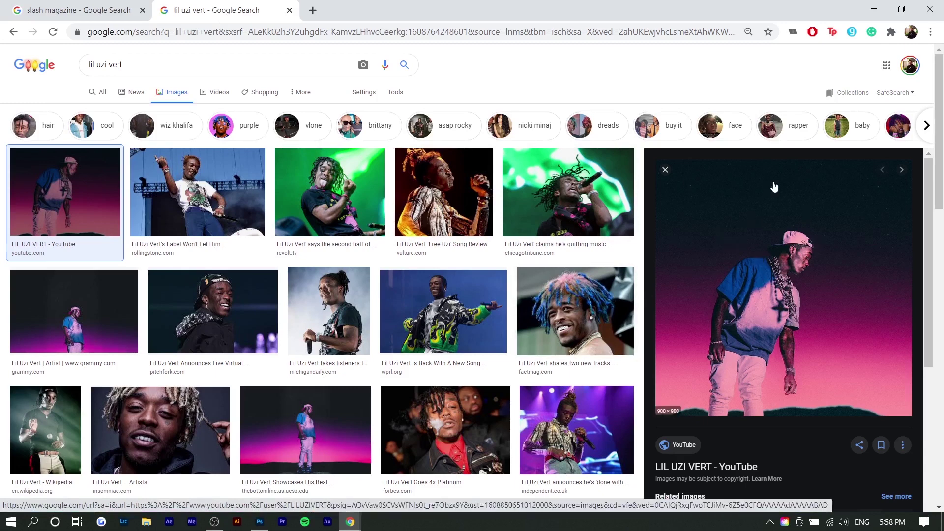
Step: Copy the pink-gradient portrait image and bring Photoshop back to the front
right_click(816, 244)
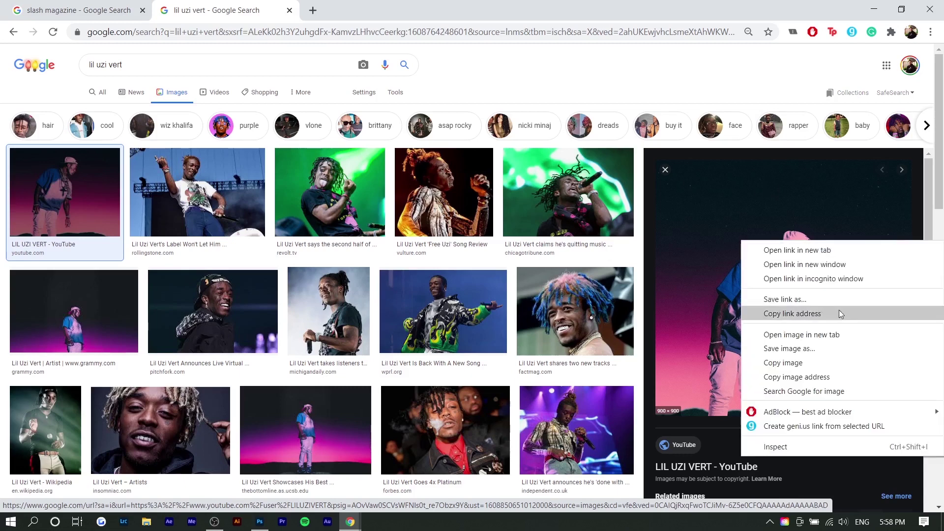
left_click(818, 360)
left_click(268, 523)
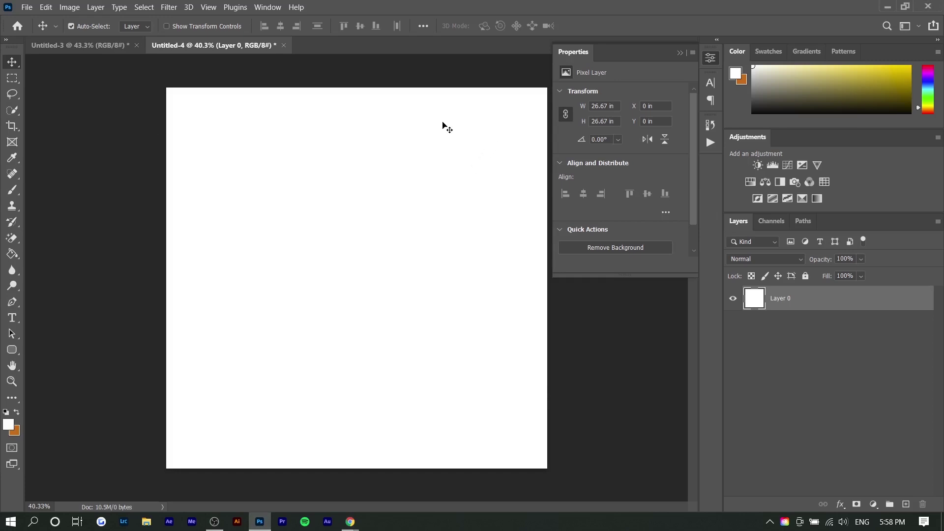
Step: Paste the portrait as Layer 1, scale it to about 285%, and shift it slightly left and down
key("ctrl+v")
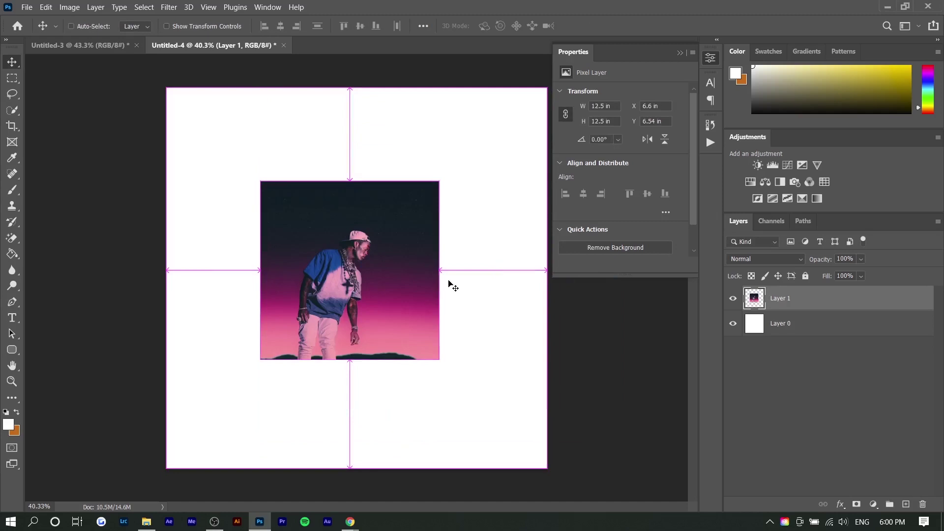
key("ctrl+t")
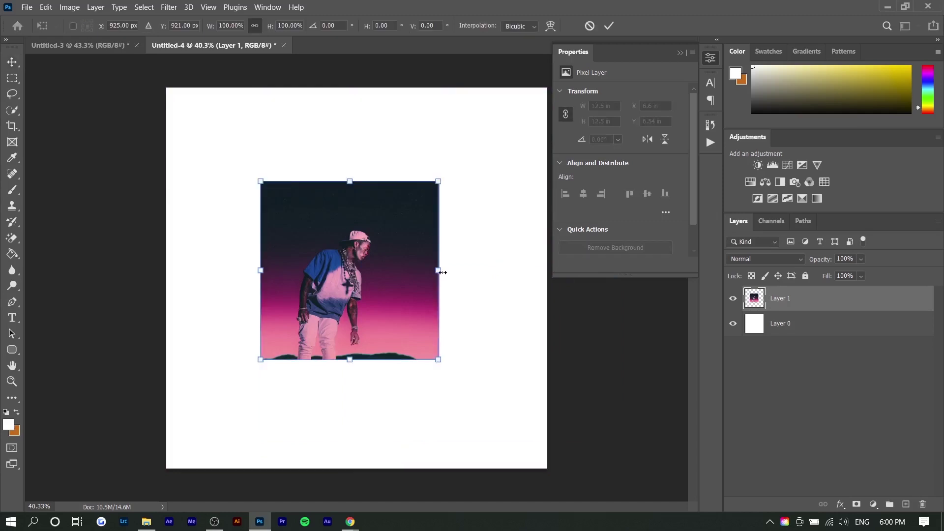
left_click_drag(442, 271, 768, 270)
left_click_drag(364, 285, 234, 313)
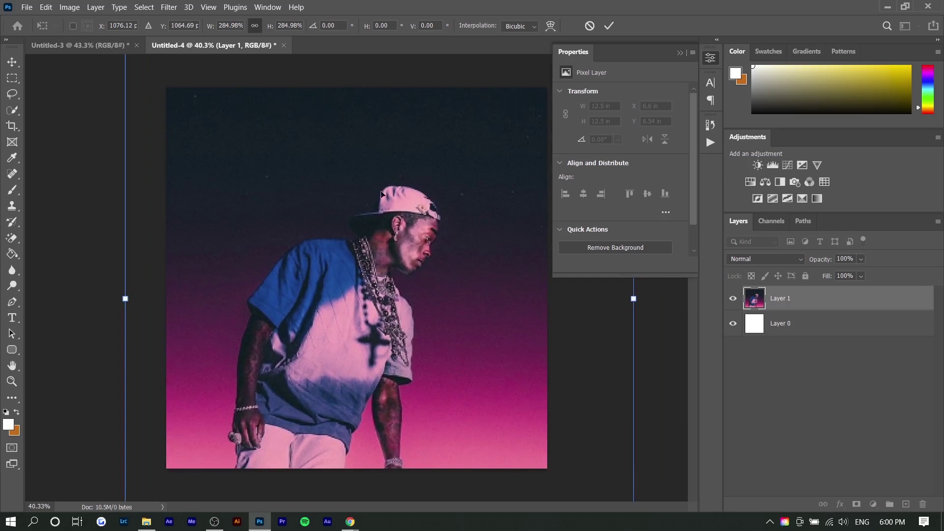
Step: Commit the resize and add a Threshold adjustment set to level 80, after briefly trying Posterize
key("Return")
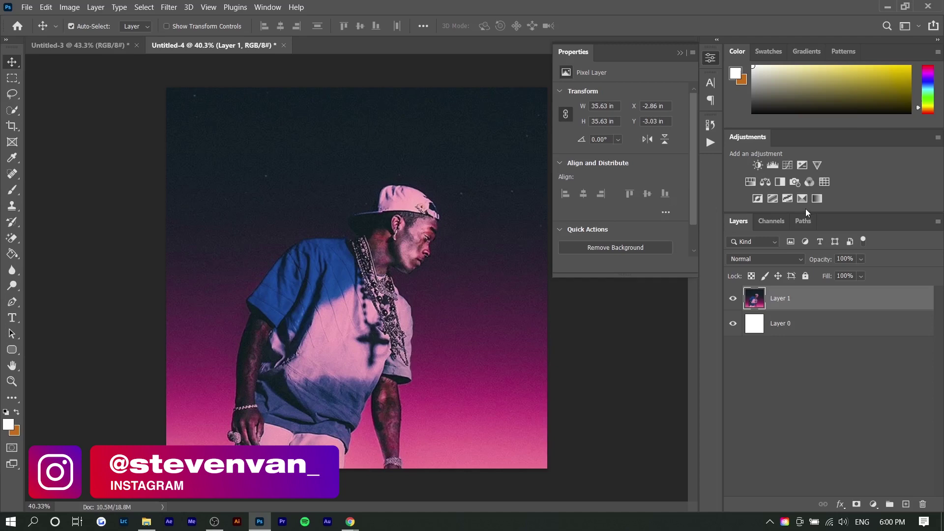
left_click(786, 197)
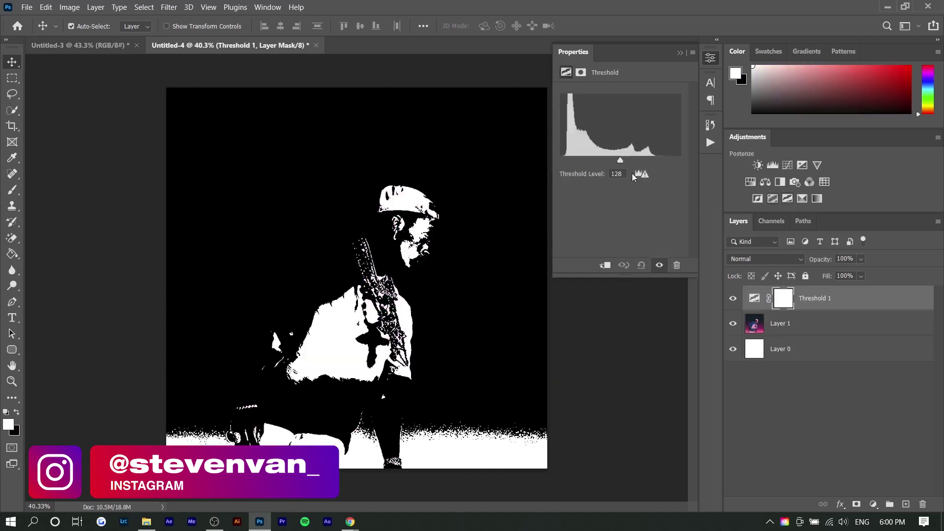
key("ctrl+z")
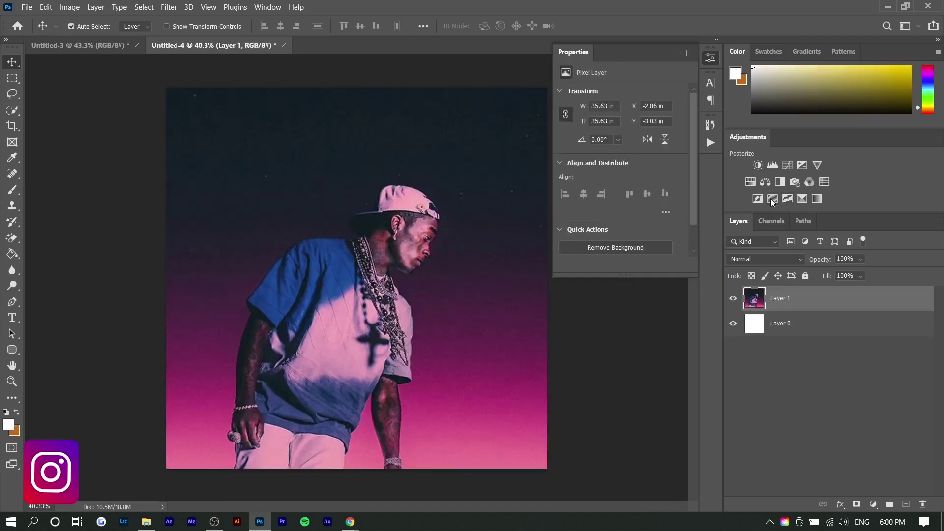
left_click(773, 198)
key("ctrl+z")
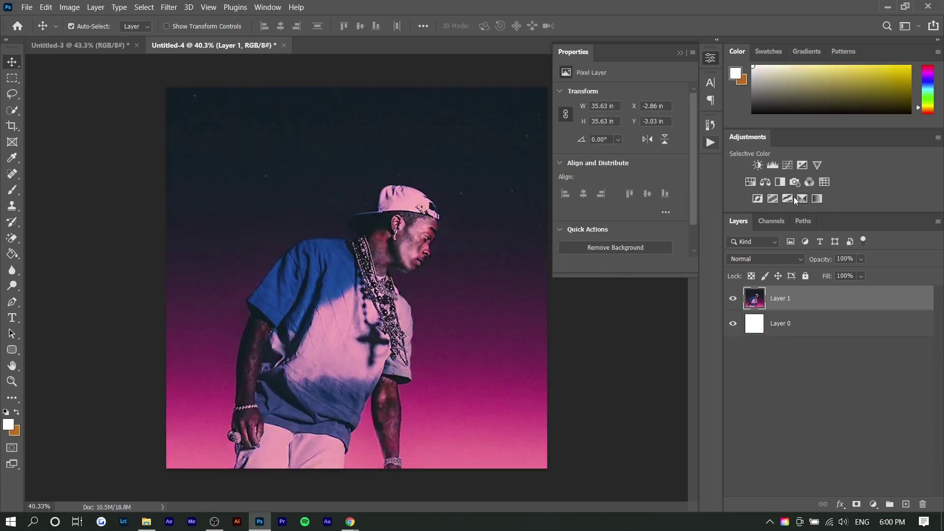
left_click(788, 198)
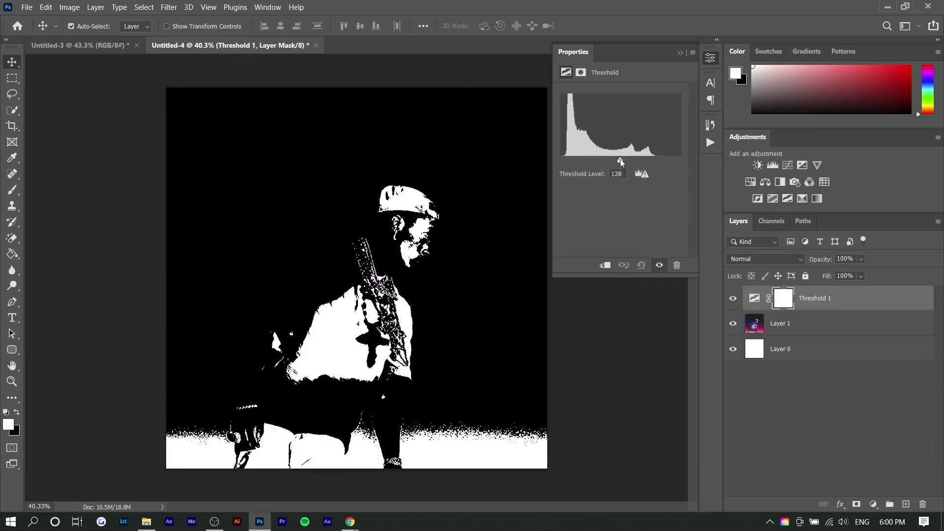
left_click_drag(620, 160, 597, 159)
Step: Check the whole lotta red cover reference in Chrome and return to Photoshop
key("alt+Tab")
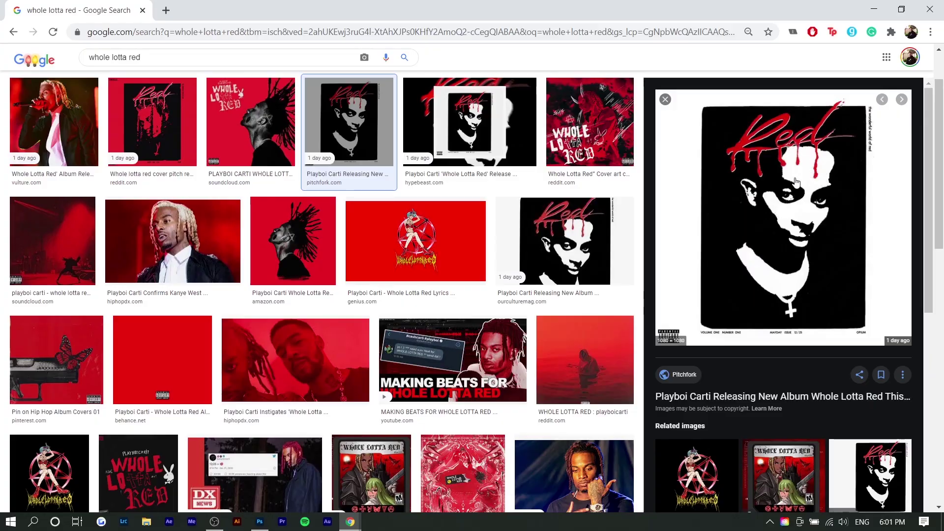
key("alt+Tab")
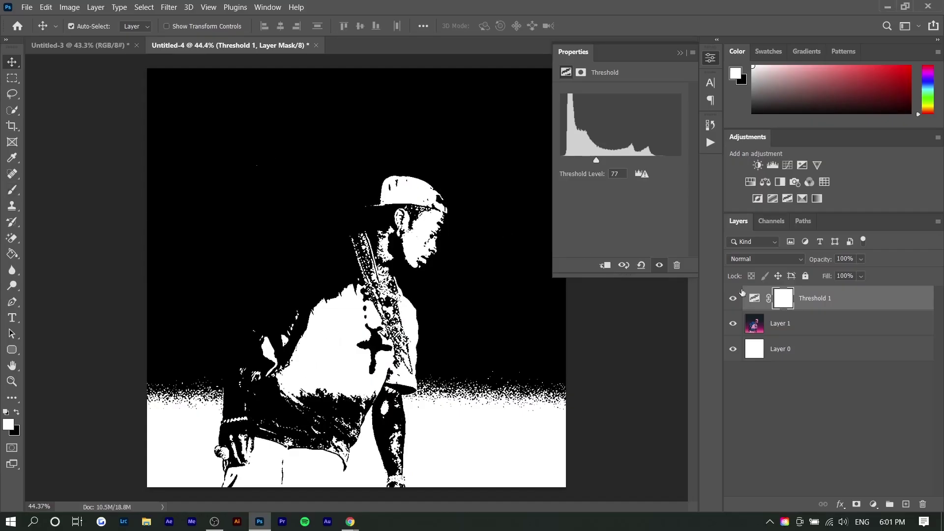
Step: On Layer 1, use the Quick Selection Tool's Select Subject to select the person
left_click(891, 324)
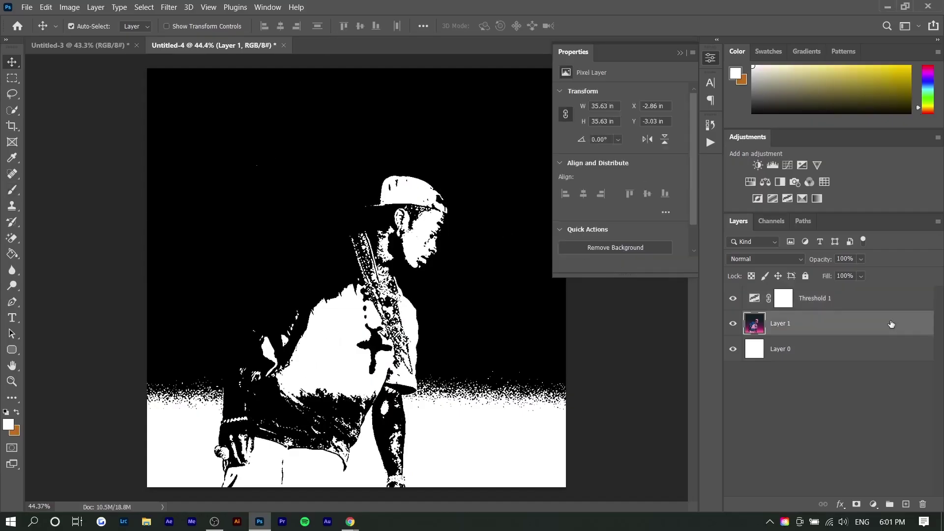
left_click(12, 112)
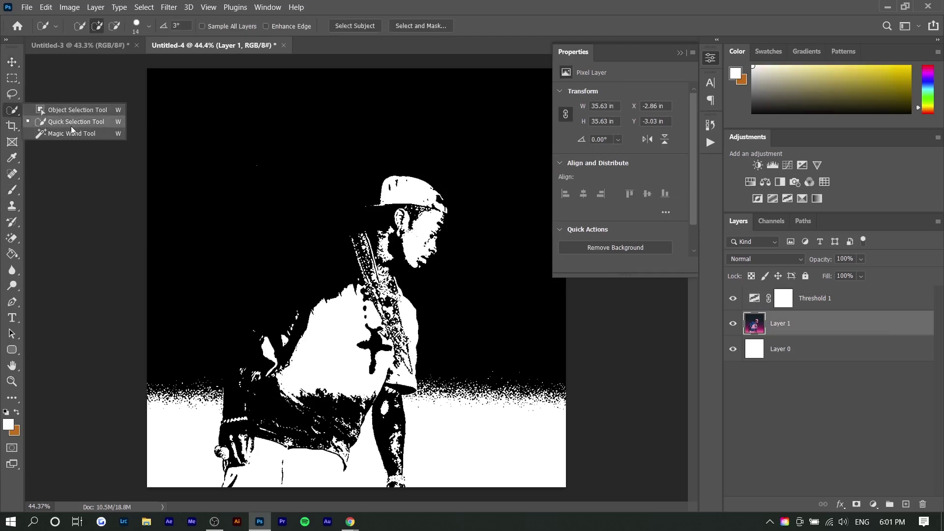
left_click(9, 112)
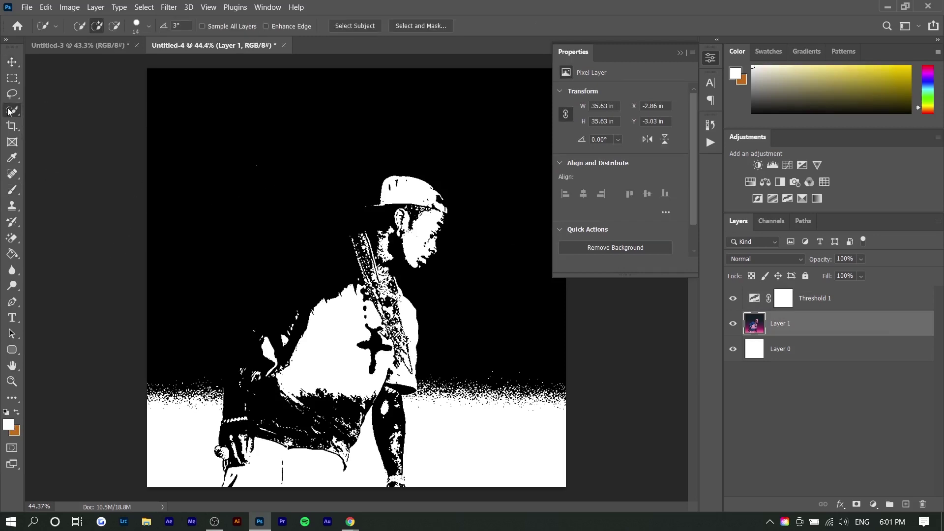
left_click(342, 25)
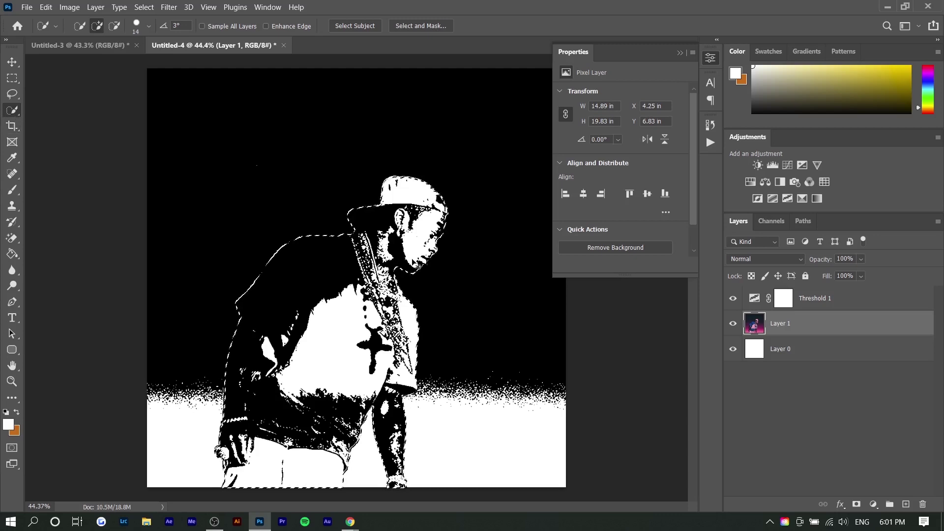
Step: Remove the portrait's background so only the cut-out figure remains on Layer 1
key("ctrl+d")
key("Delete")
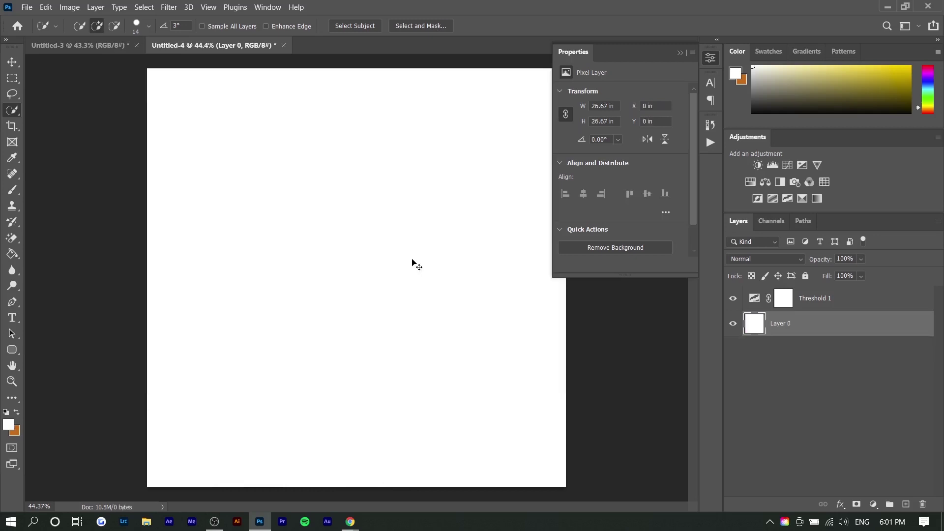
key("ctrl+z")
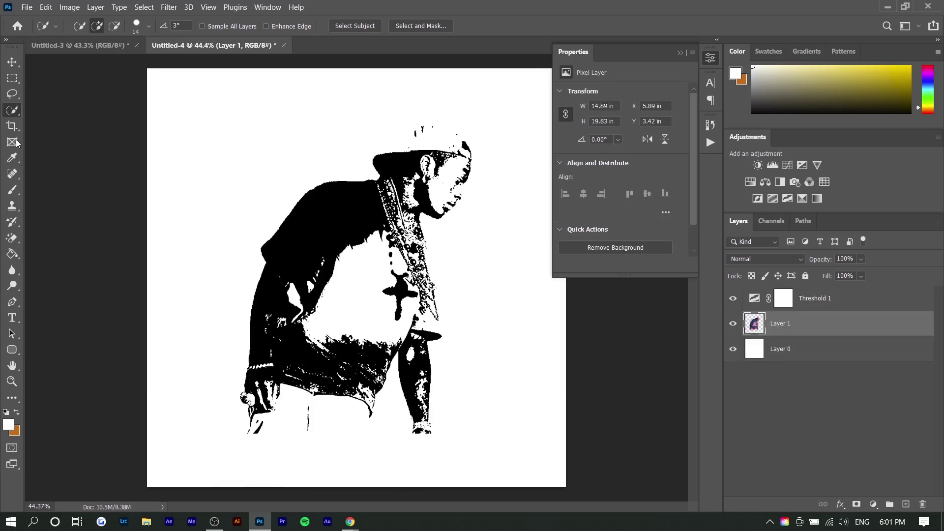
Step: Move the cut-out figure slightly lower on the canvas and zoom in on the head
left_click(12, 61)
mouse_move(361, 221)
left_mouse_down()
mouse_move(361, 243)
mouse_move(350, 234)
mouse_move(361, 239)
left_mouse_up()
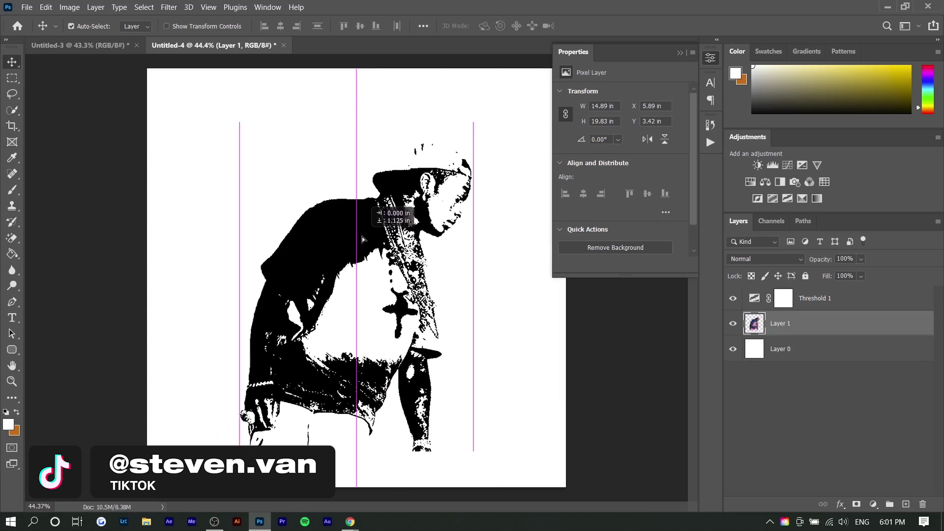
scroll(362, 240, "up", 5)
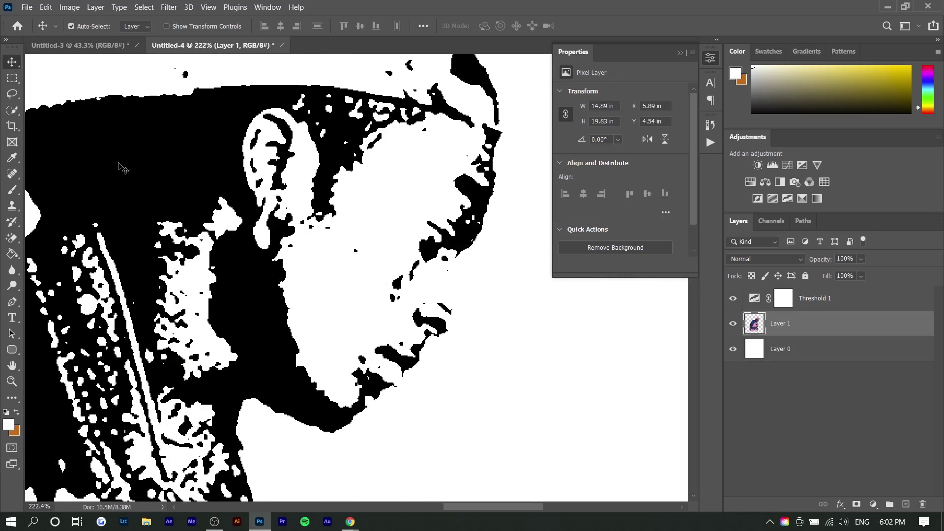
Step: Set up the Brush tool with a black foreground colour and a brush of about 57 px
left_click(12, 189)
left_click(84, 27)
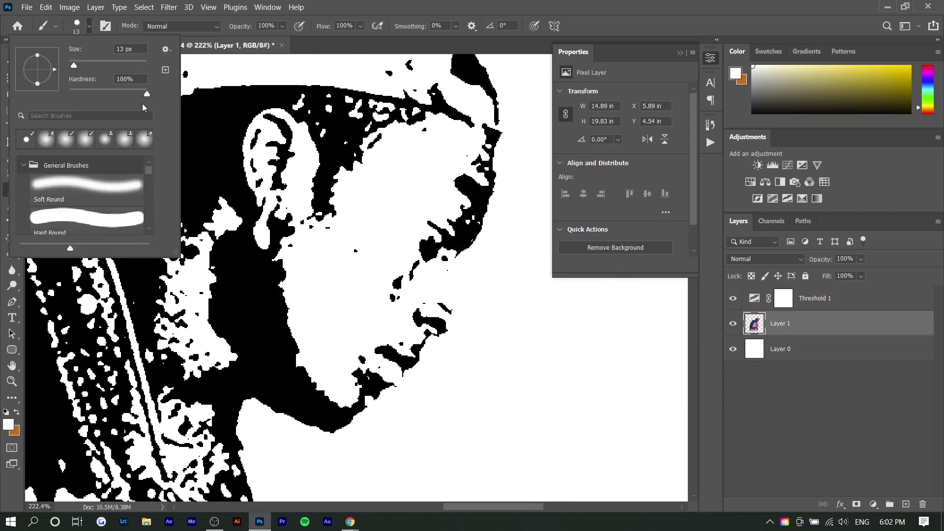
left_click(5, 331)
left_click(6, 413)
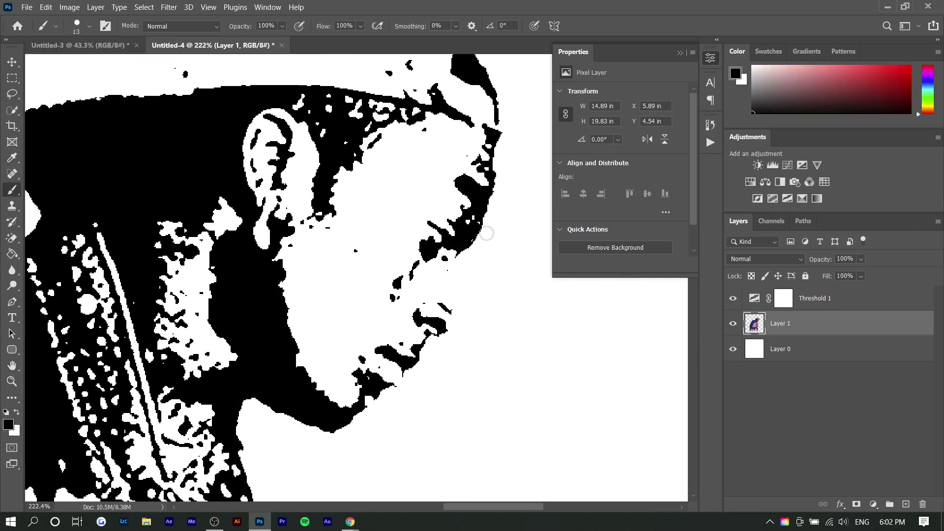
left_click_drag(149, 281, 172, 281)
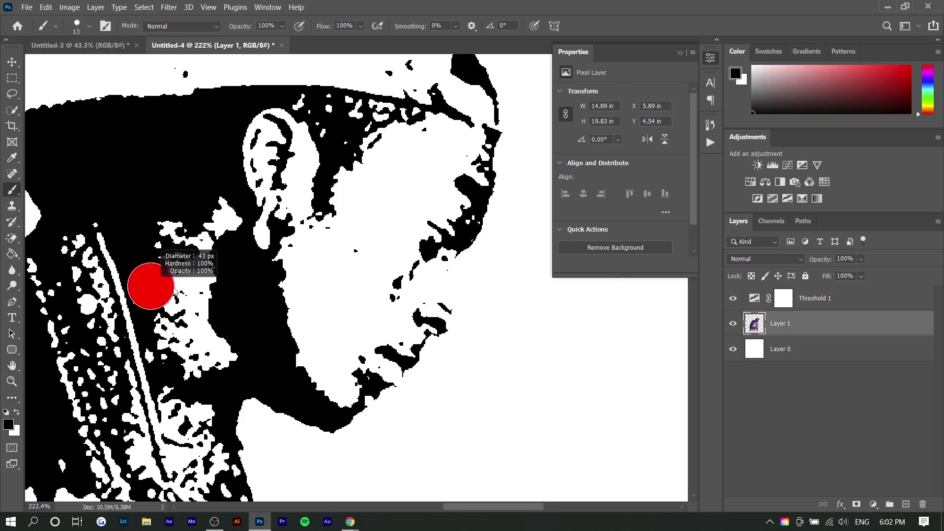
Step: Paint the white specks near the neck and a small white patch solid black
scroll(226, 233, "up", 2)
mouse_move(226, 234)
left_mouse_down()
mouse_move(201, 212)
mouse_move(193, 227)
mouse_move(242, 240)
mouse_move(241, 188)
mouse_move(280, 203)
mouse_move(283, 211)
mouse_move(238, 257)
mouse_move(206, 331)
left_mouse_up()
scroll(207, 331, "up", 2)
key("bracketleft")
key("bracketleft")
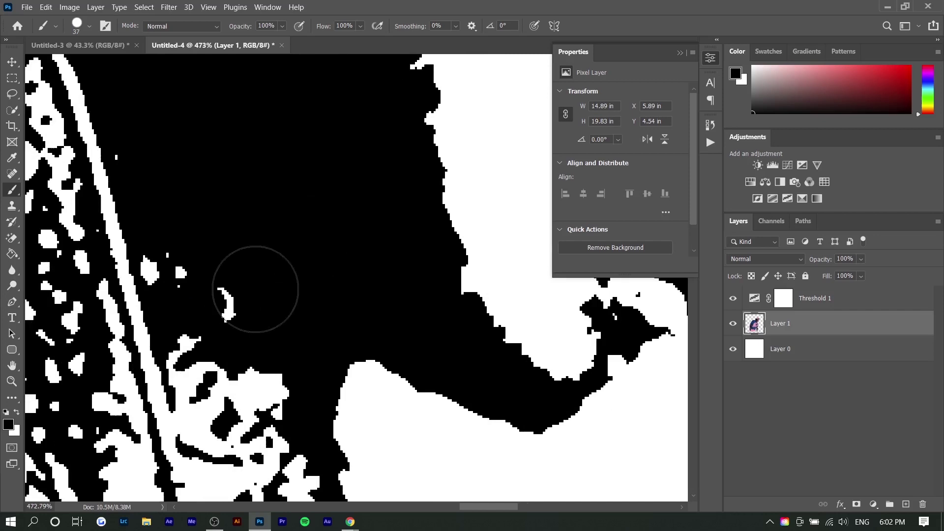
mouse_move(210, 273)
left_mouse_down()
mouse_move(181, 260)
mouse_move(185, 237)
left_mouse_up()
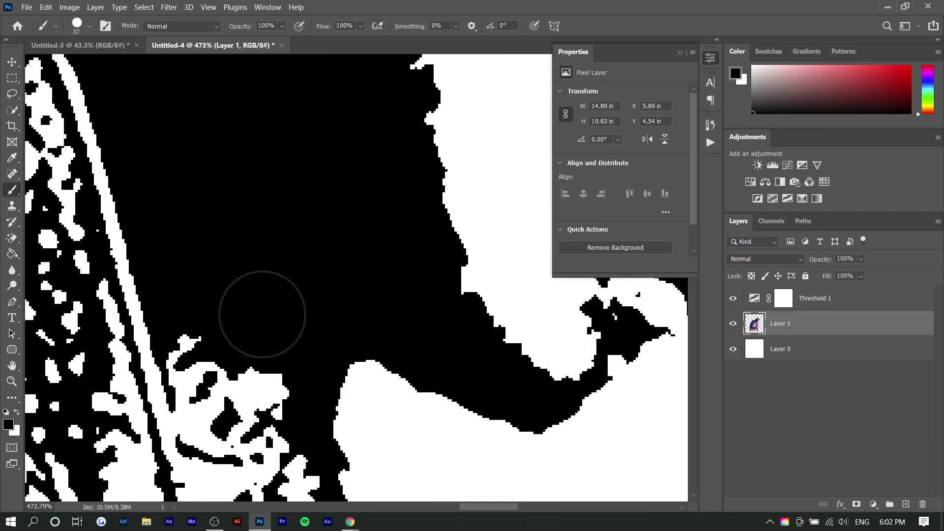
scroll(255, 290, "down", 2)
scroll(256, 290, "down", 5)
scroll(196, 169, "up", 5)
scroll(196, 168, "down", 6)
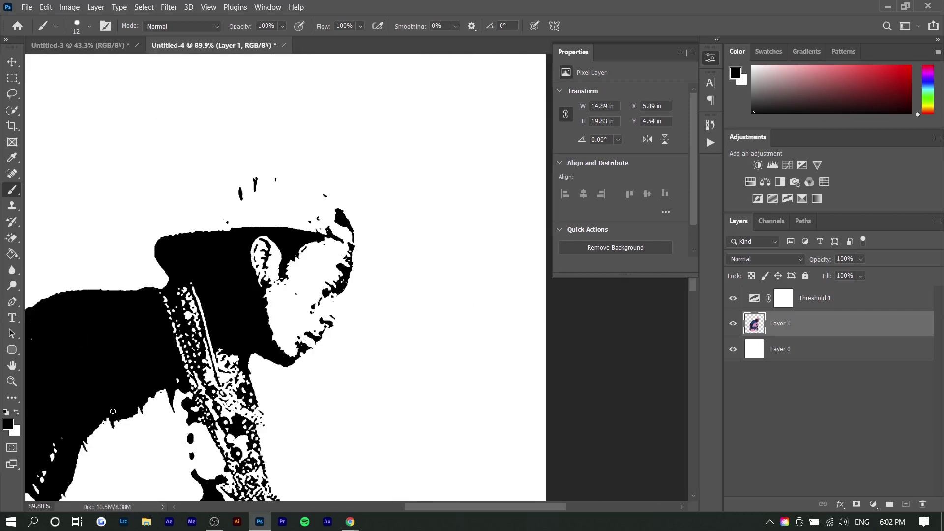
Step: Paint out the white specks along the neck edge and other remaining spots in black
key("alt+Tab")
key("alt+Tab")
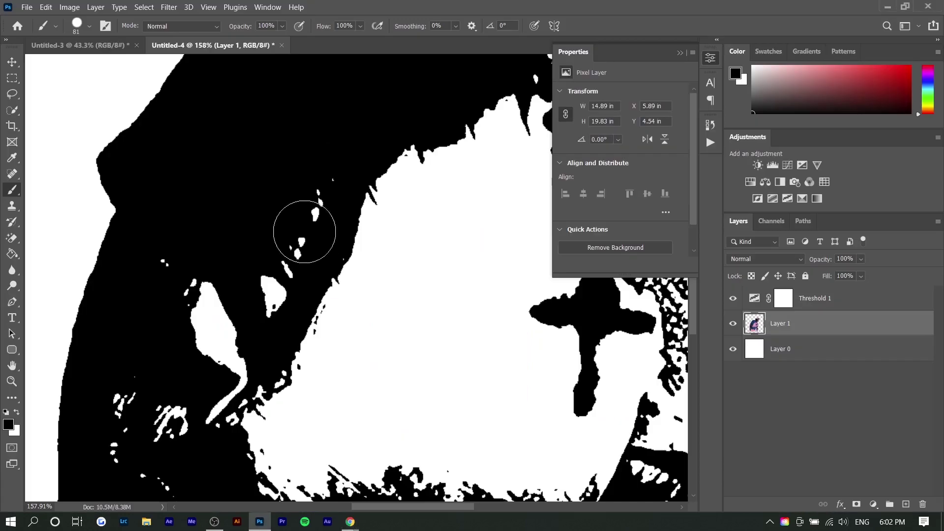
left_click_drag(270, 281, 318, 187)
scroll(137, 264, "up", 2)
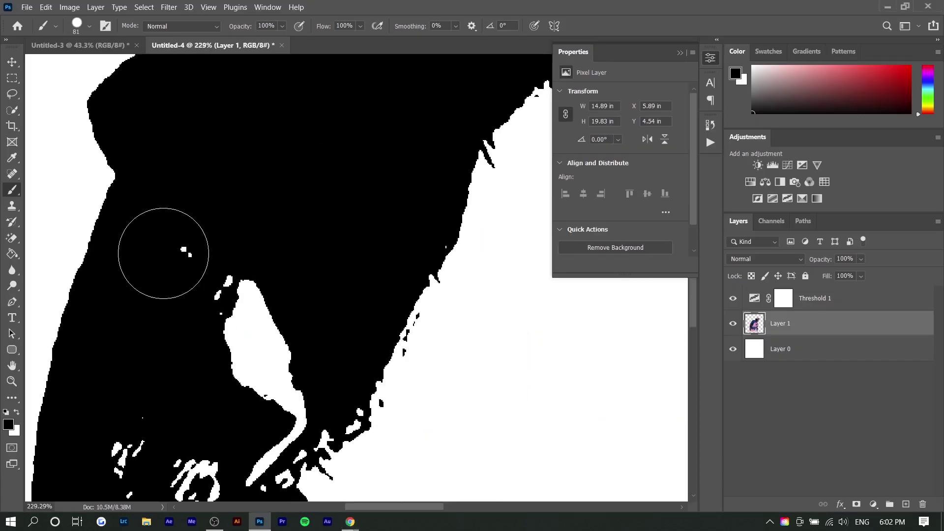
left_click_drag(180, 251, 176, 255)
scroll(177, 255, "down", 4)
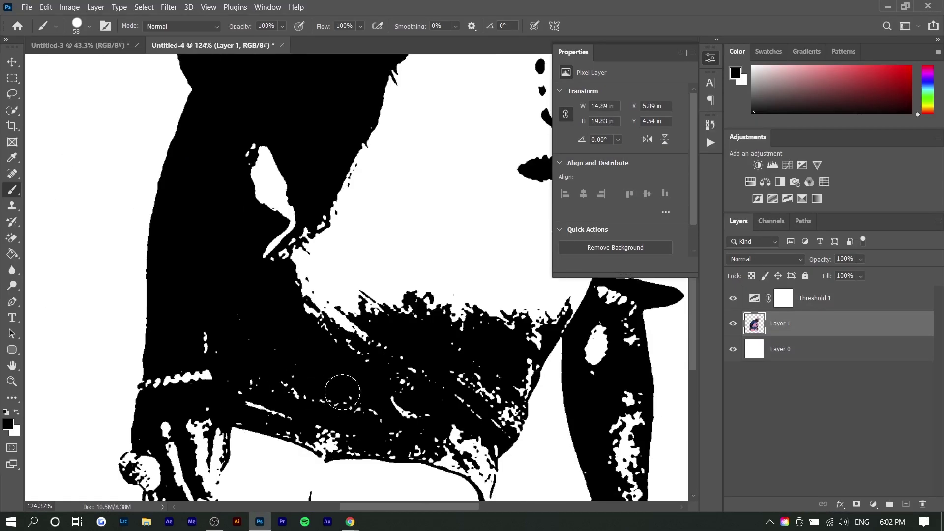
scroll(373, 377, "down", 1)
mouse_move(373, 377)
left_mouse_down()
mouse_move(315, 362)
mouse_move(390, 358)
mouse_move(385, 344)
mouse_move(356, 347)
left_mouse_up()
scroll(356, 347, "down", 5)
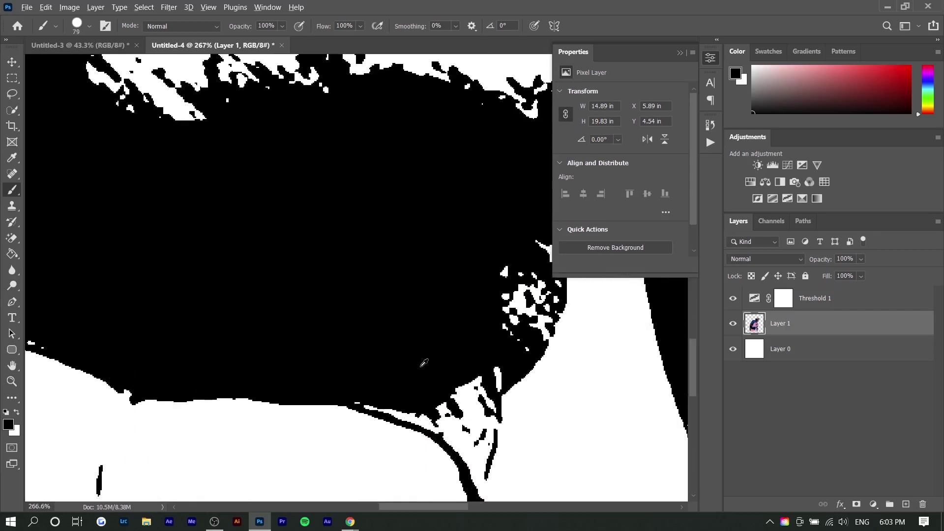
Step: Look over the black-and-white Whole Lotta Red cover preview in Chrome, then return to Photoshop
key("alt+Tab")
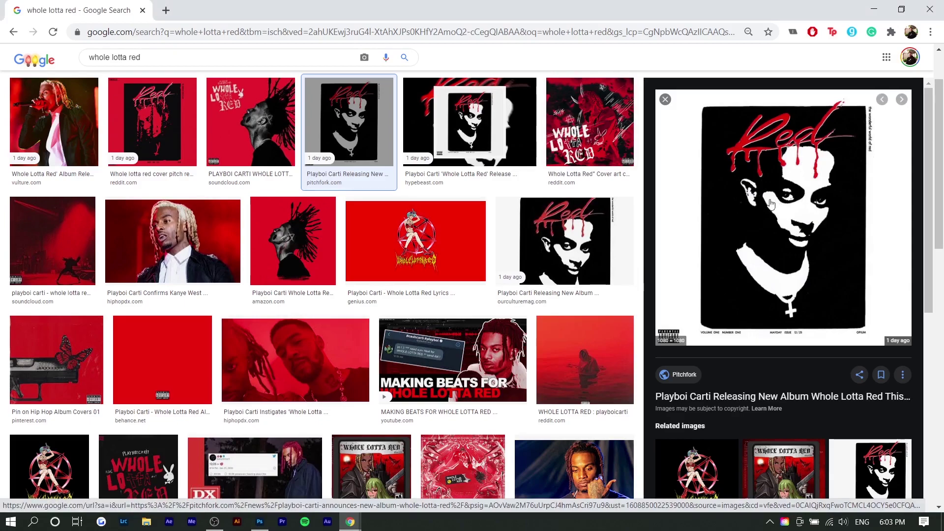
key("alt+Tab")
Step: Zoom around the figure, touching up specks on sleeve, face and necklace by swapping white and black
scroll(344, 272, "down", 3)
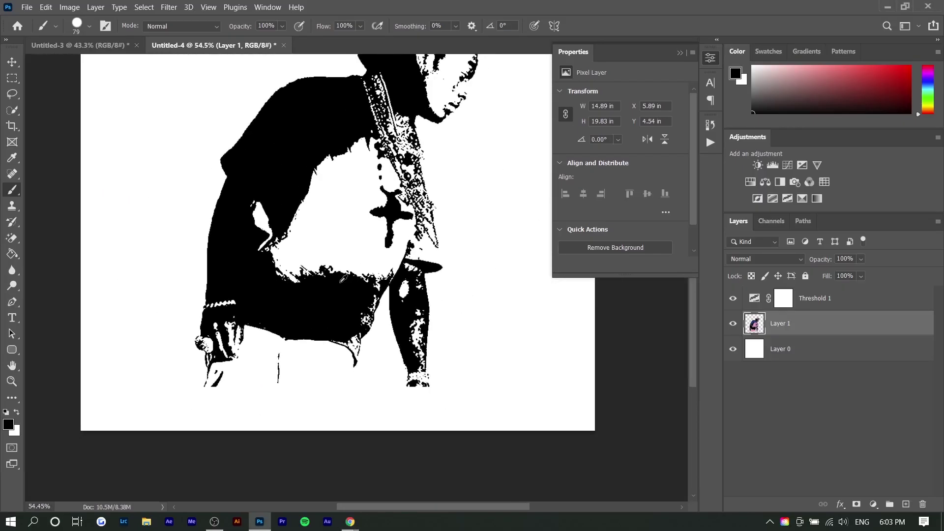
scroll(320, 342, "up", 2)
scroll(250, 393, "up", 10)
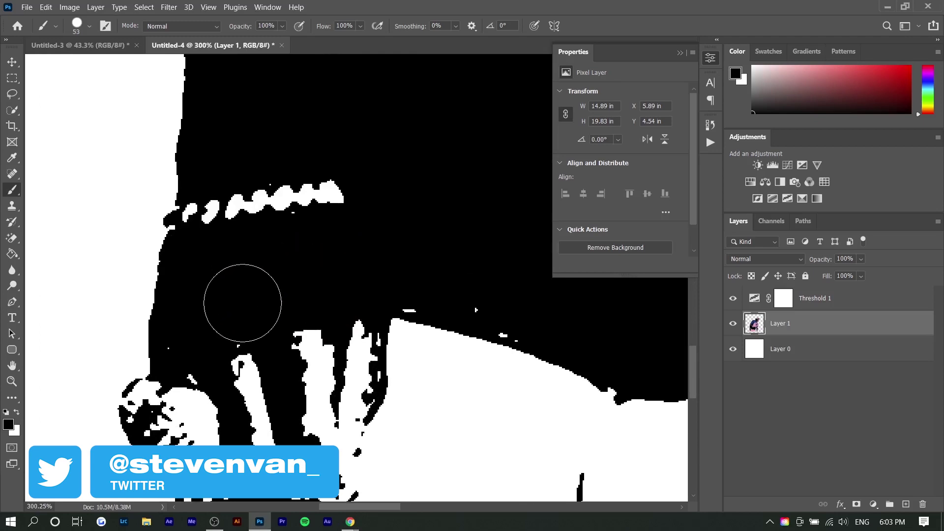
scroll(411, 375, "down", 5)
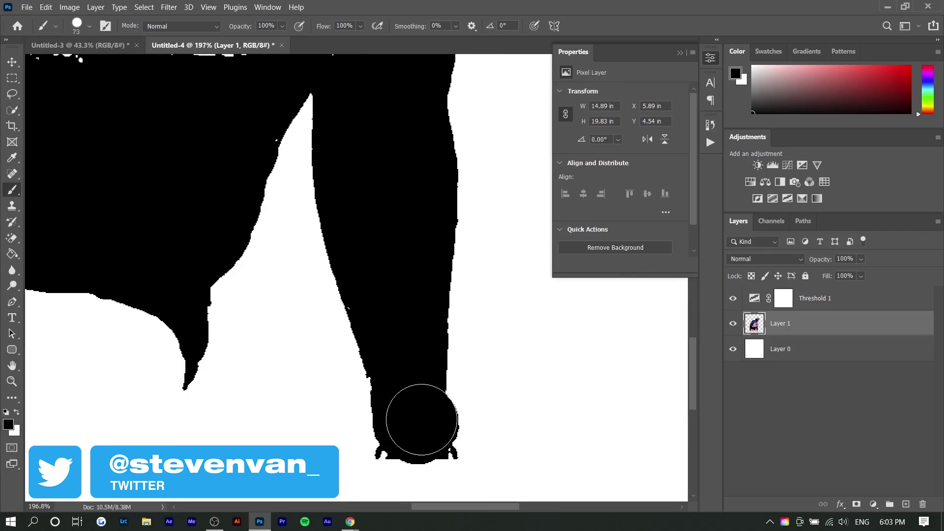
scroll(417, 411, "down", 6)
scroll(386, 231, "up", 8)
key("x")
scroll(386, 231, "down", 8)
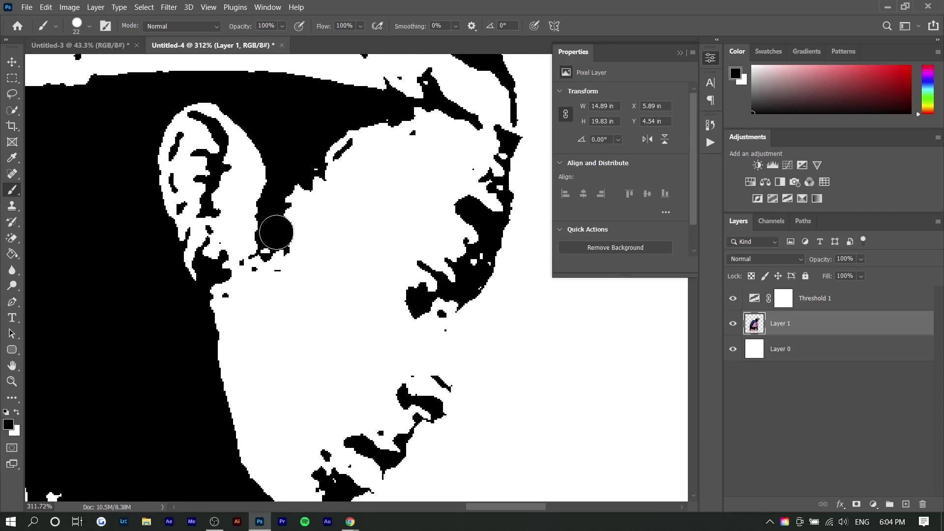
key("x")
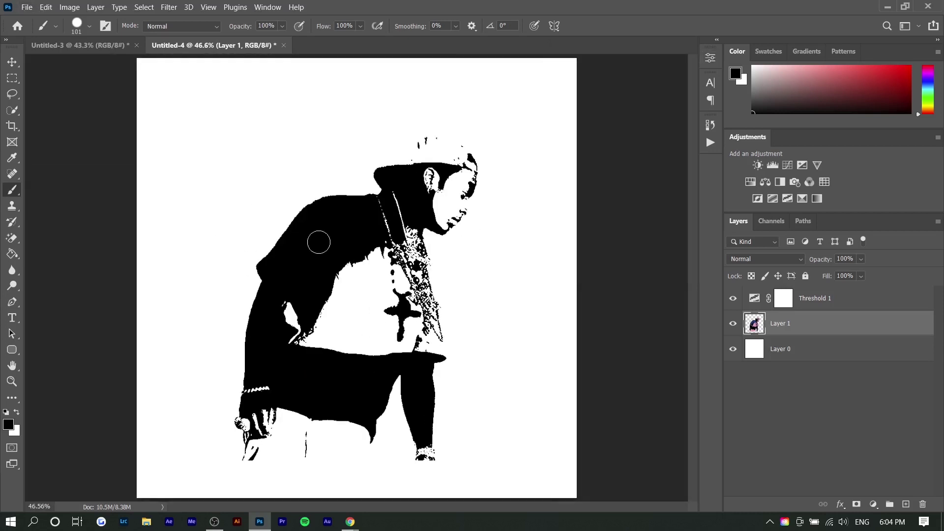
scroll(474, 264, "up", 2)
scroll(474, 265, "up", 2)
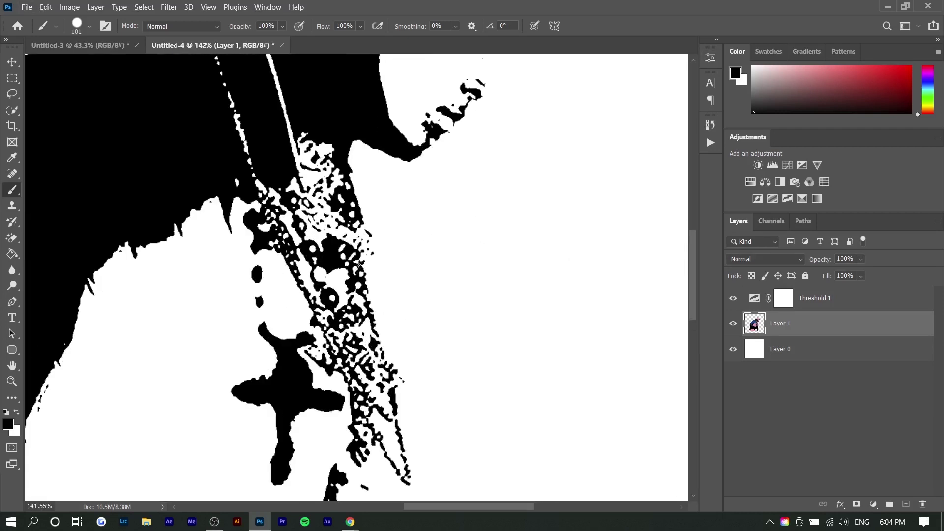
scroll(264, 301, "down", 1)
scroll(264, 301, "down", 3)
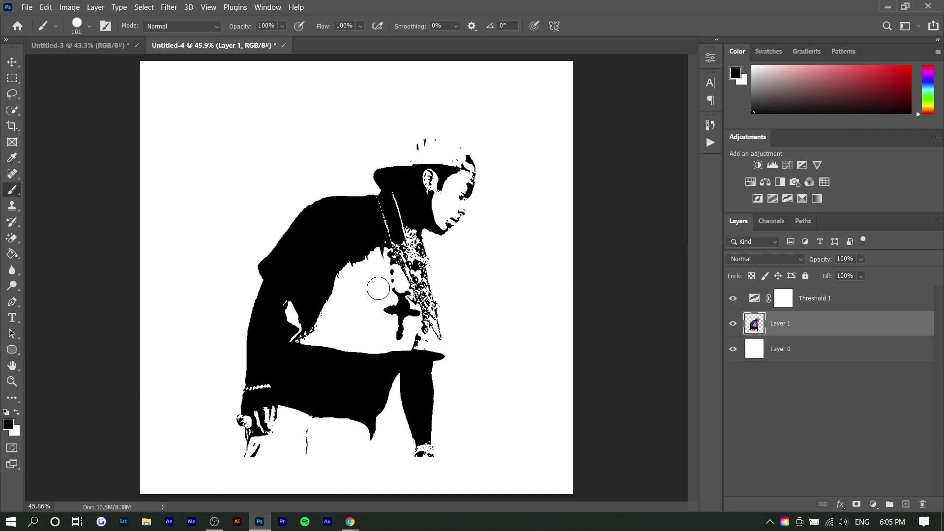
Step: Choose the Rounded Rectangle Tool from the shape tools, then view the cover reference in Chrome
key("u")
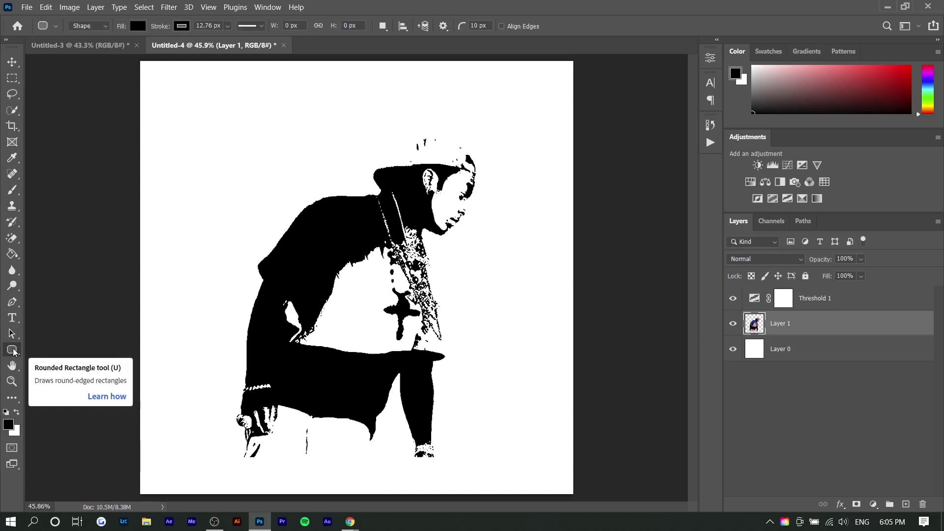
right_click(13, 350)
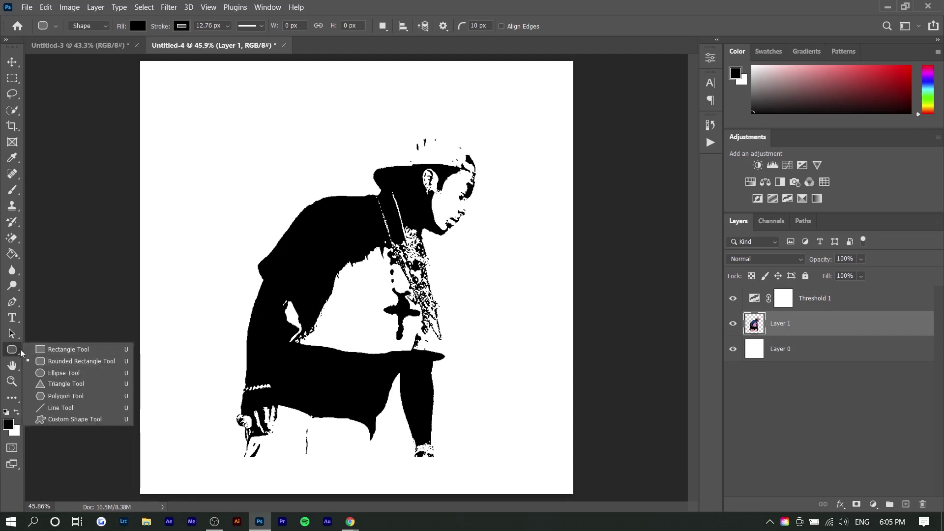
left_click(81, 362)
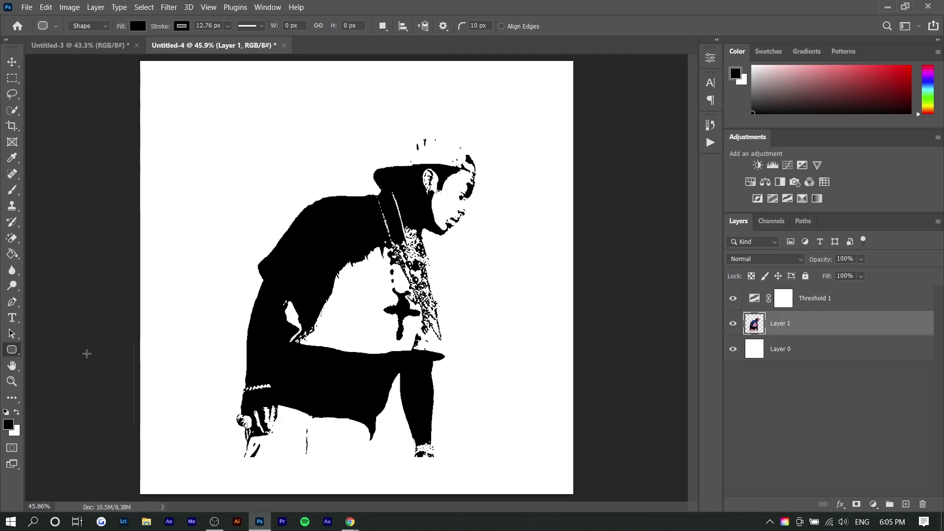
key("alt+Tab")
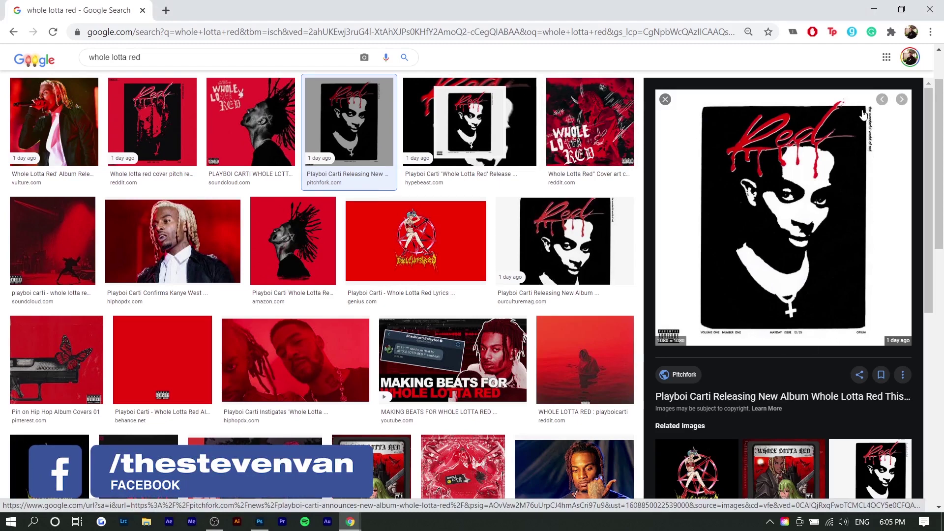
Step: Draw a black rectangle of about 17.47 × 22.25 in below Layer 1 with 50 px rounded corners
key("alt+Tab")
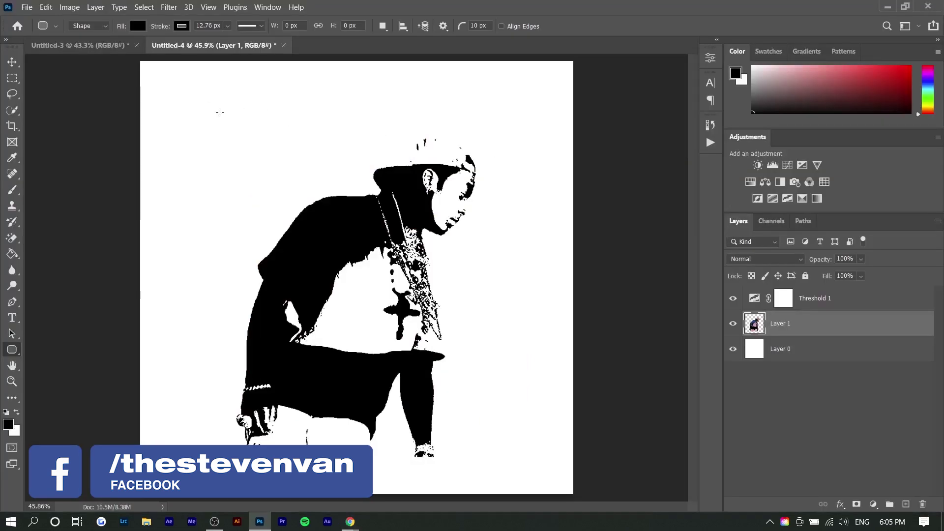
left_click_drag(217, 108, 500, 468)
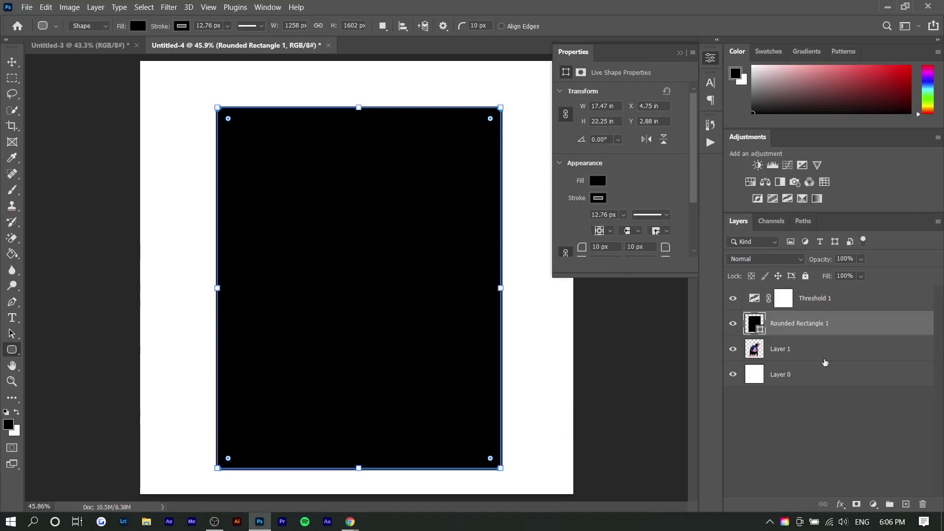
left_click_drag(826, 329, 824, 351)
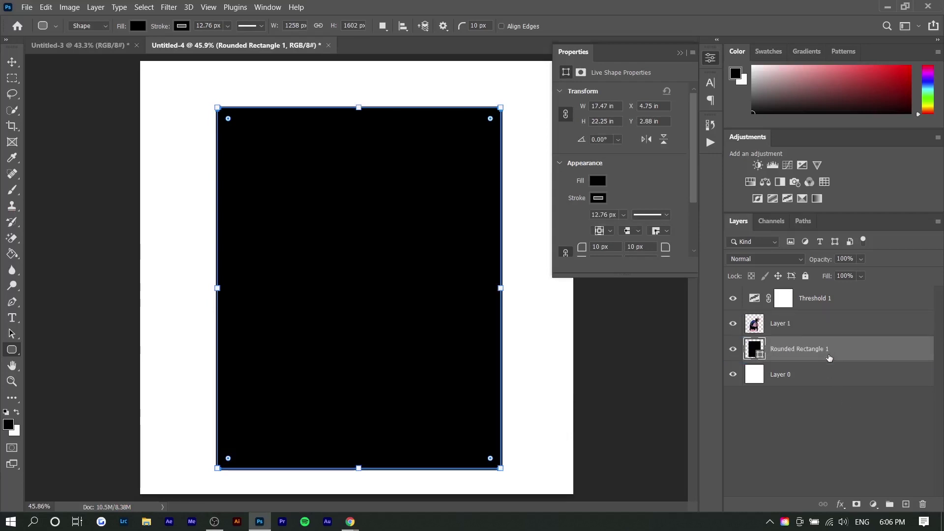
left_click(601, 247)
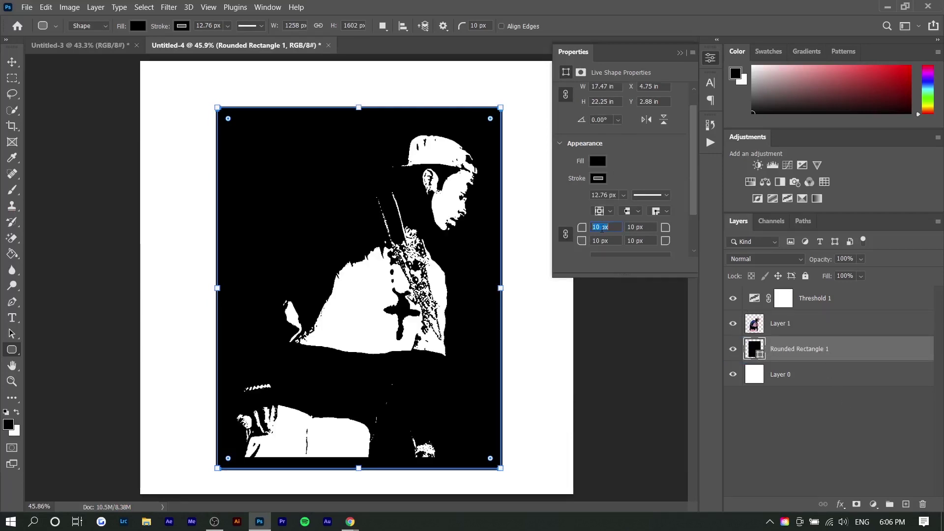
type("50")
key("Return")
Step: Make the Layer 1 portrait a clipping mask on the rounded rectangle
key("v")
left_click(794, 332)
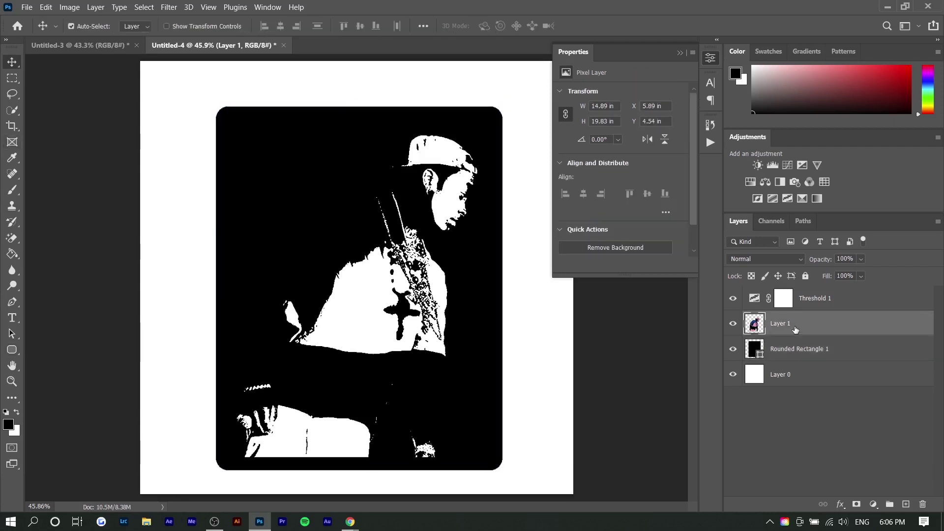
right_click(795, 326)
left_click(728, 230)
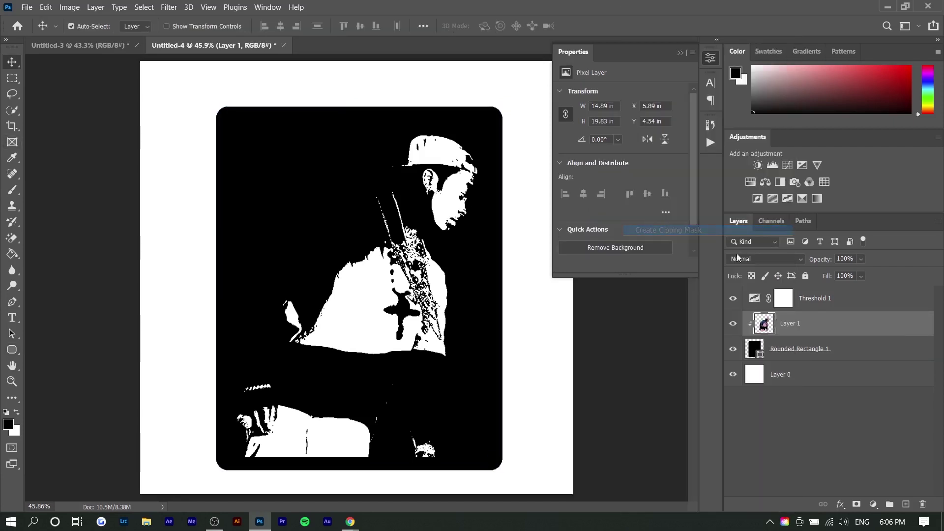
Step: Stretch the clipped portrait to about 106% so the figure fills the frame
key("ctrl+t")
left_click_drag(482, 295, 625, 295)
left_click(766, 342)
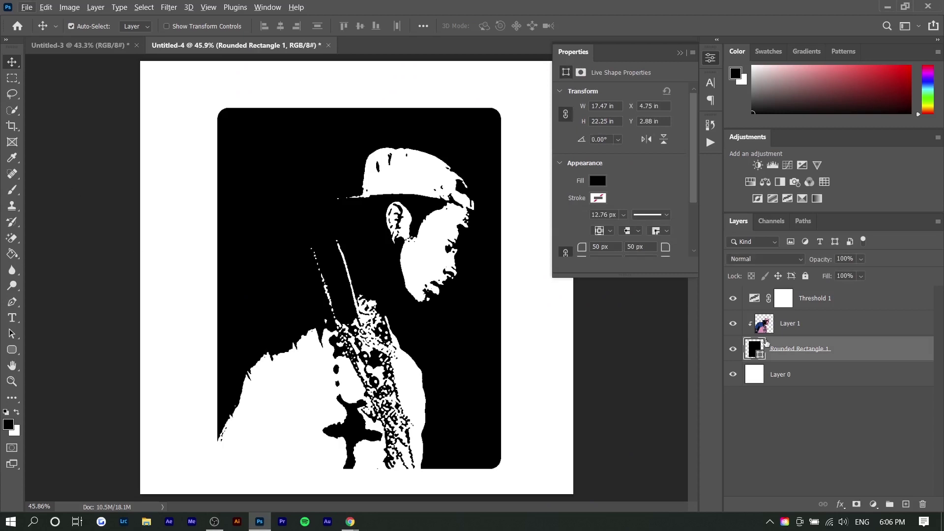
Step: Rasterize the rounded rectangle and trace a closed Pen path around its top-left corner
right_click(766, 342)
left_click(722, 185)
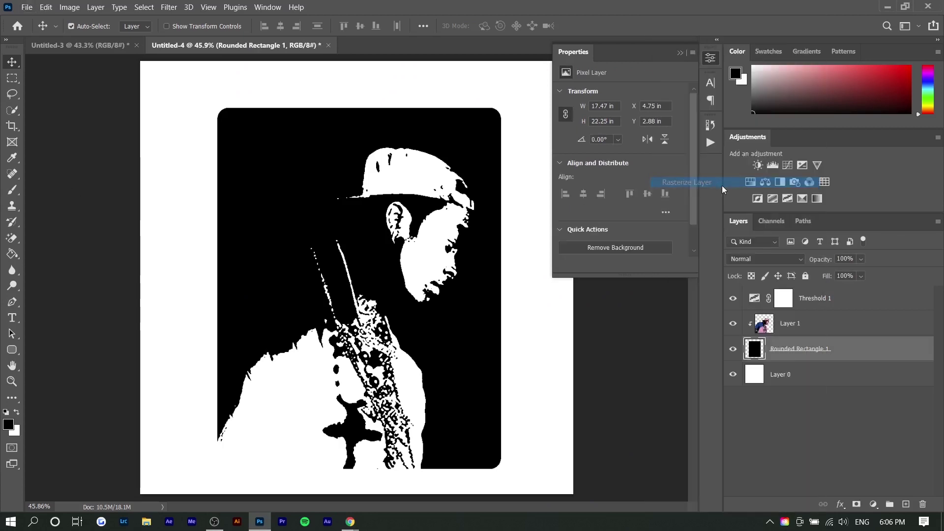
left_click(13, 302)
left_click(211, 123)
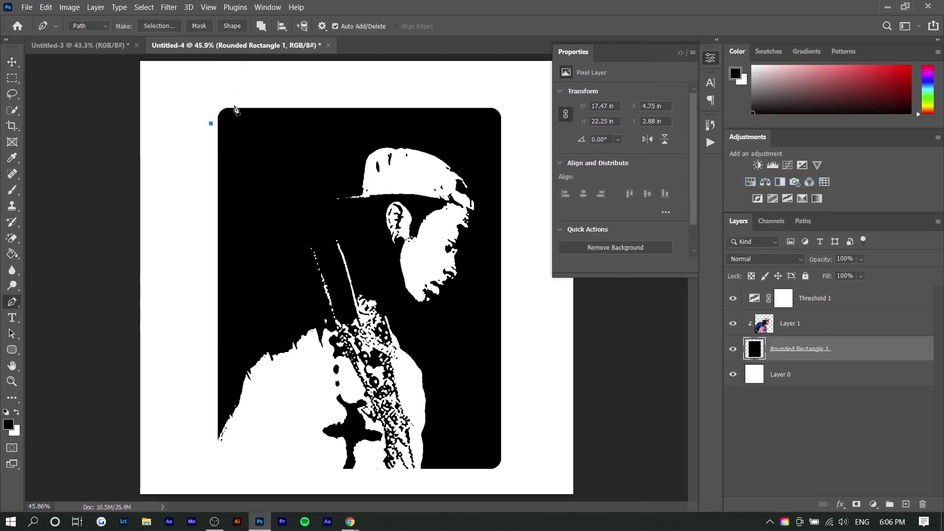
left_click(238, 105)
left_click(276, 97)
left_click_drag(232, 74, 220, 85)
left_click(173, 128)
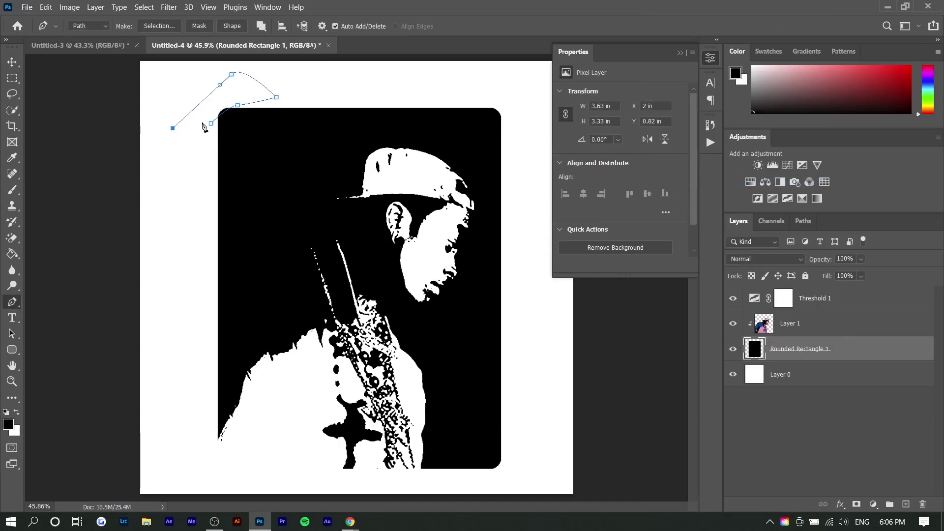
left_click(211, 123)
Step: Turn the corner path into a selection, delete that area, and deselect
right_click(253, 114)
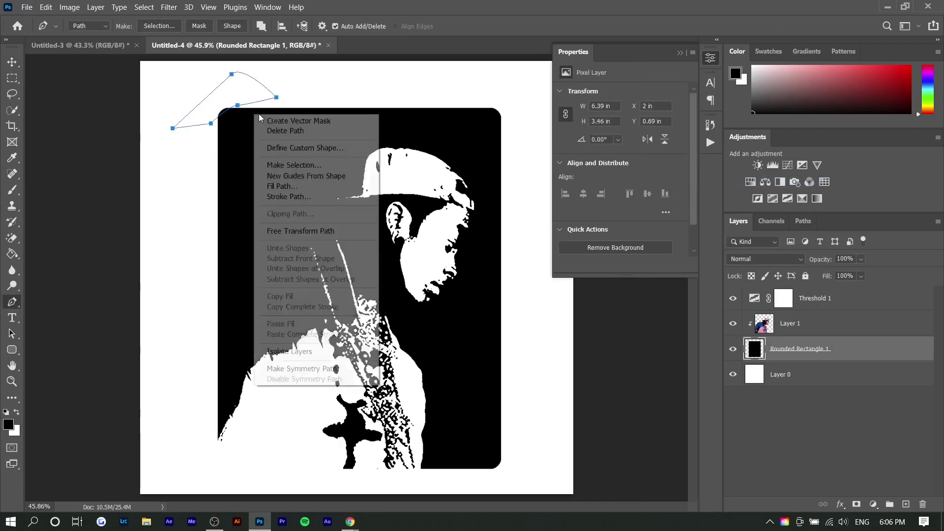
left_click(337, 162)
key("Return")
key("Delete")
key("ctrl+d")
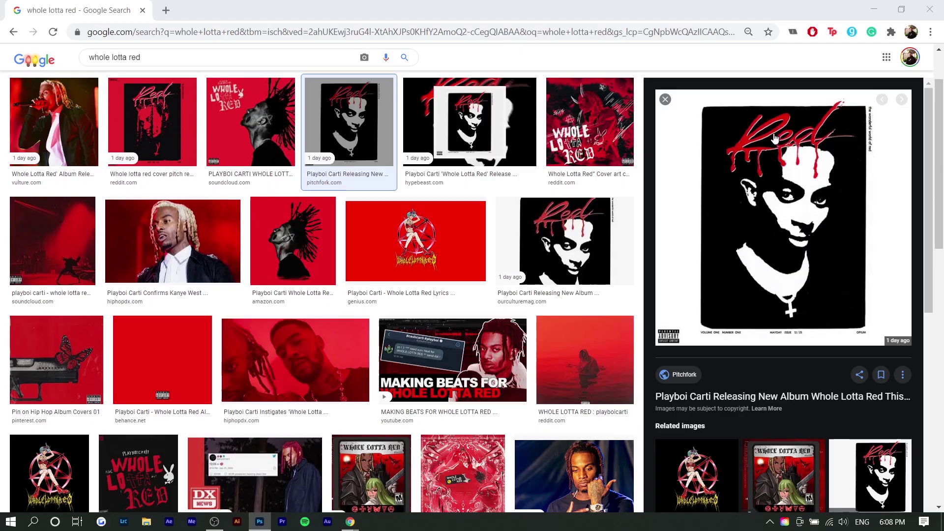
Step: Check the black-and-white Whole Lotta Red cover preview in Chrome, then go back to Photoshop
key("alt+Tab")
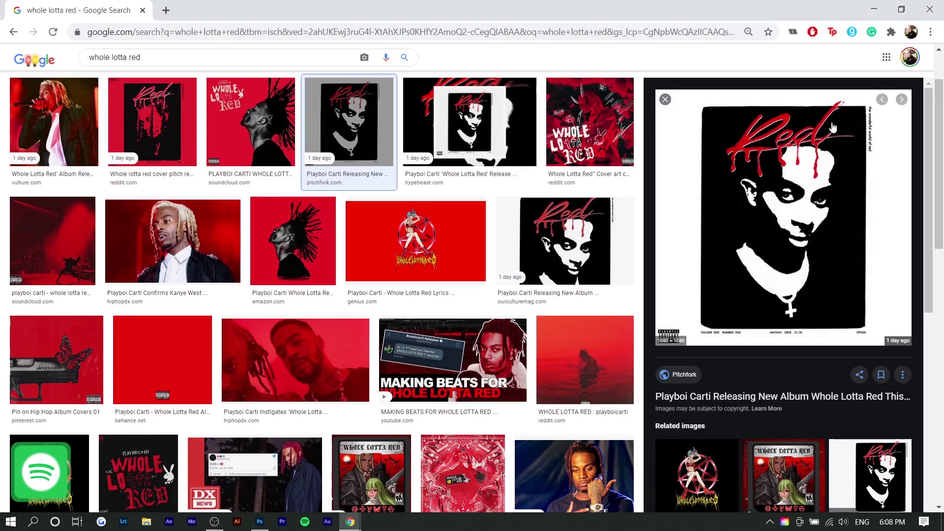
key("alt+Tab")
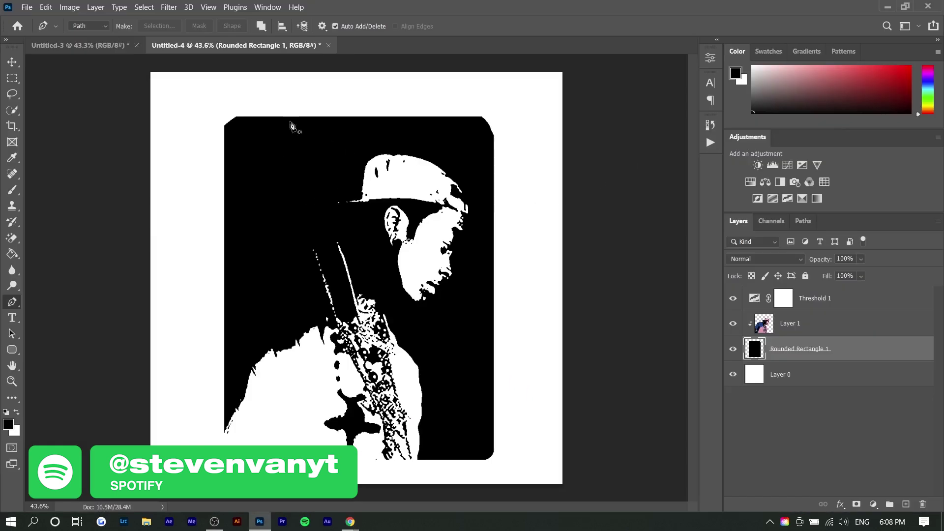